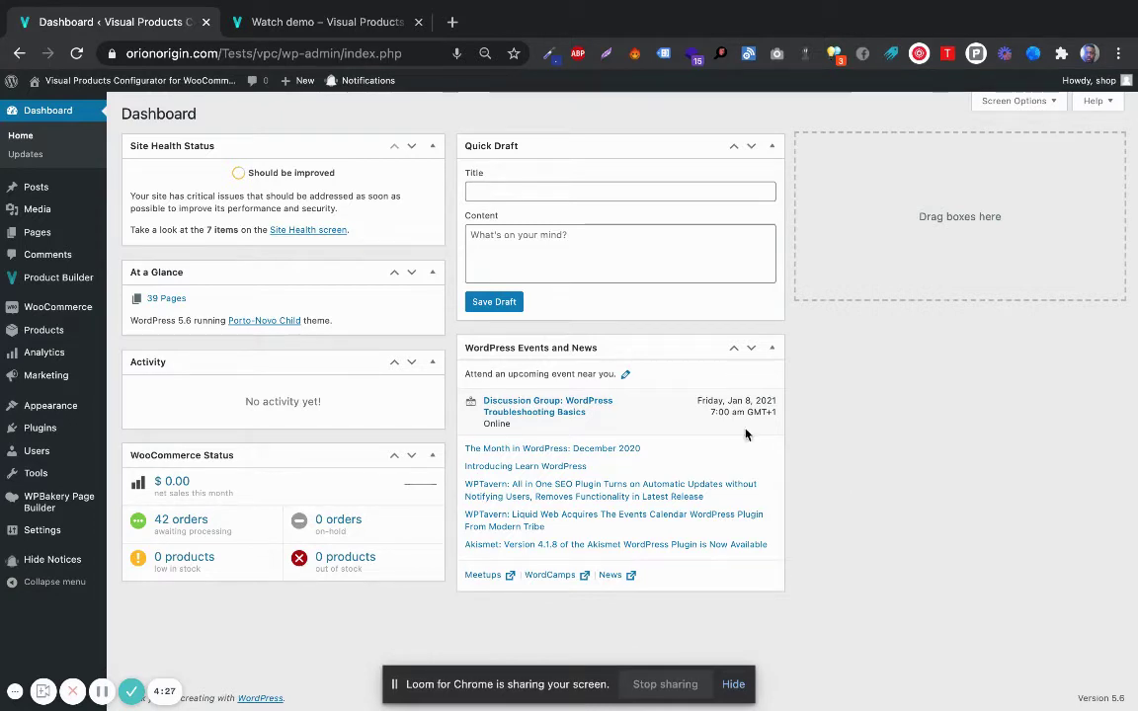
# Bring up the Product Builder submenu in the admin sidebar.
pyautogui.moveTo(69, 283)
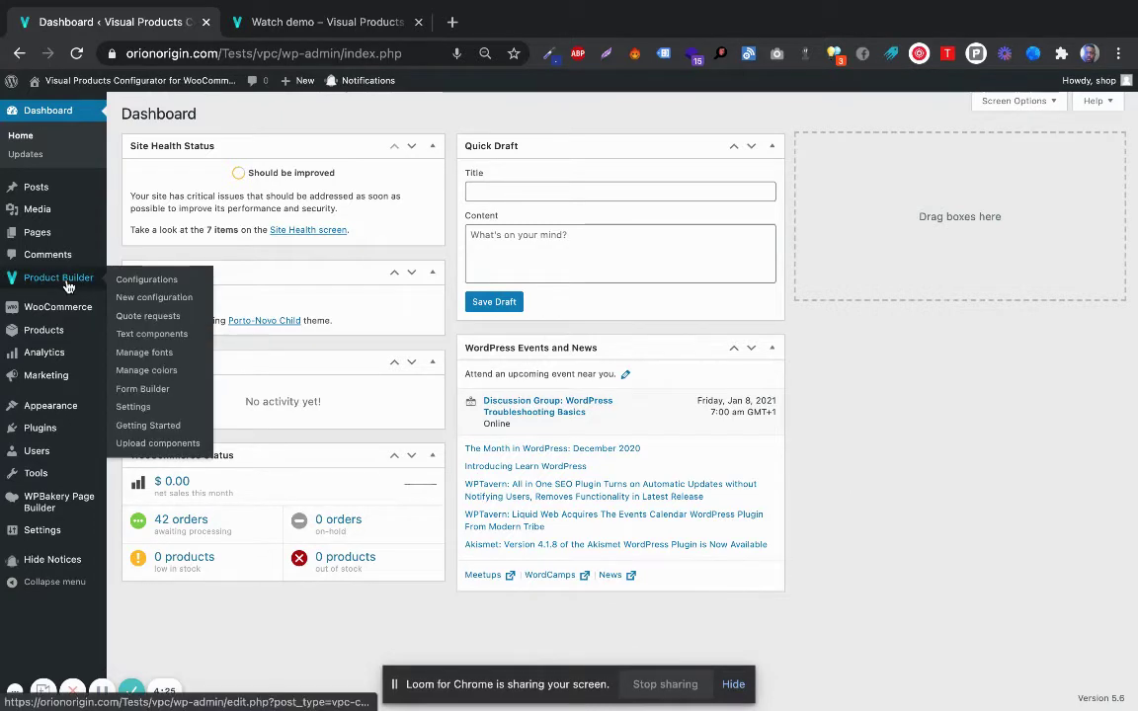
# Open the Configurations list and go to the Mask configuration's conditional rules.
pyautogui.click(151, 282)
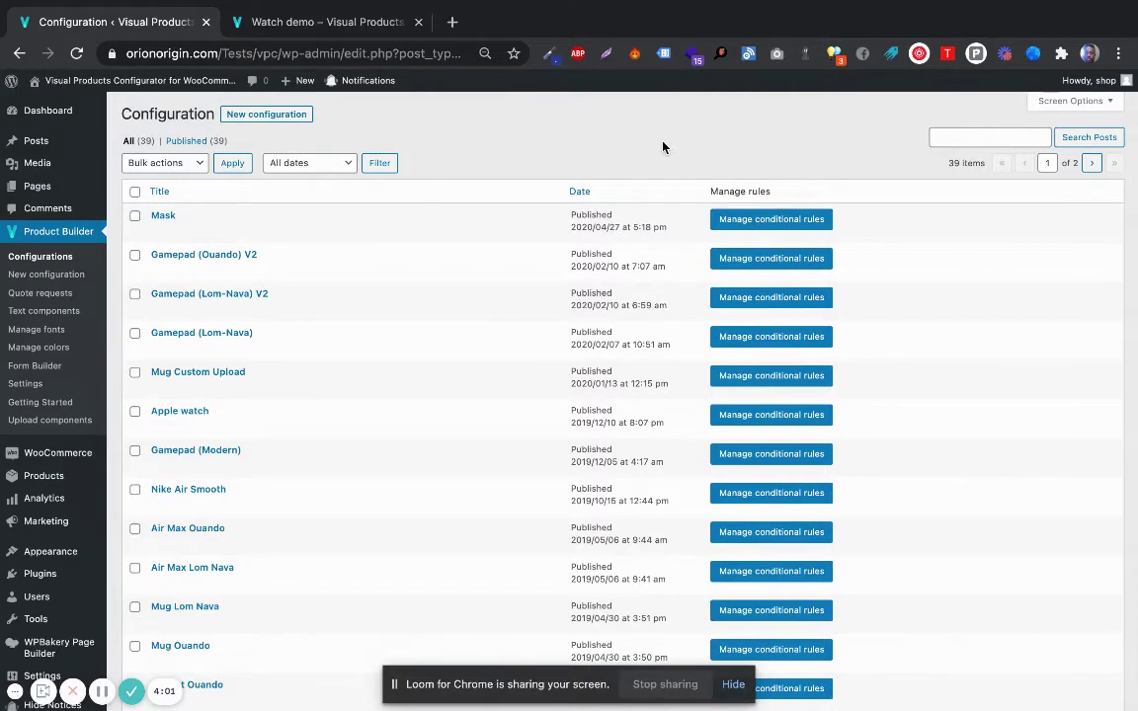
pyautogui.scroll(-5, 232, 462)
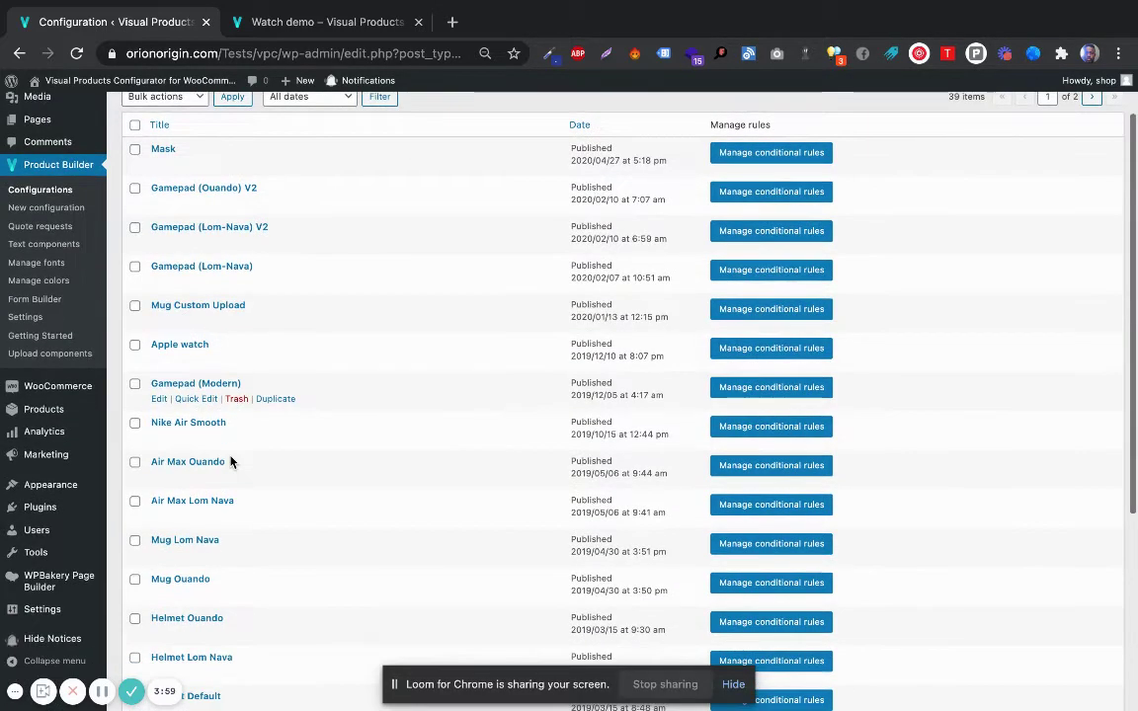
pyautogui.scroll(5, 231, 462)
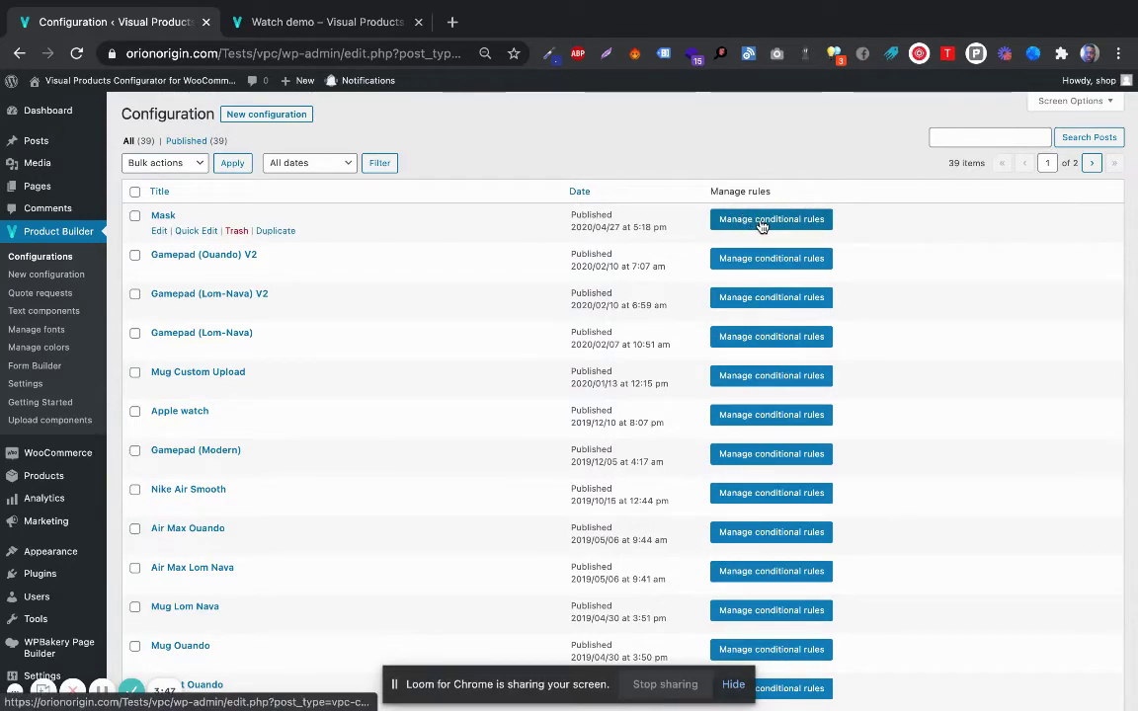
pyautogui.click(761, 222)
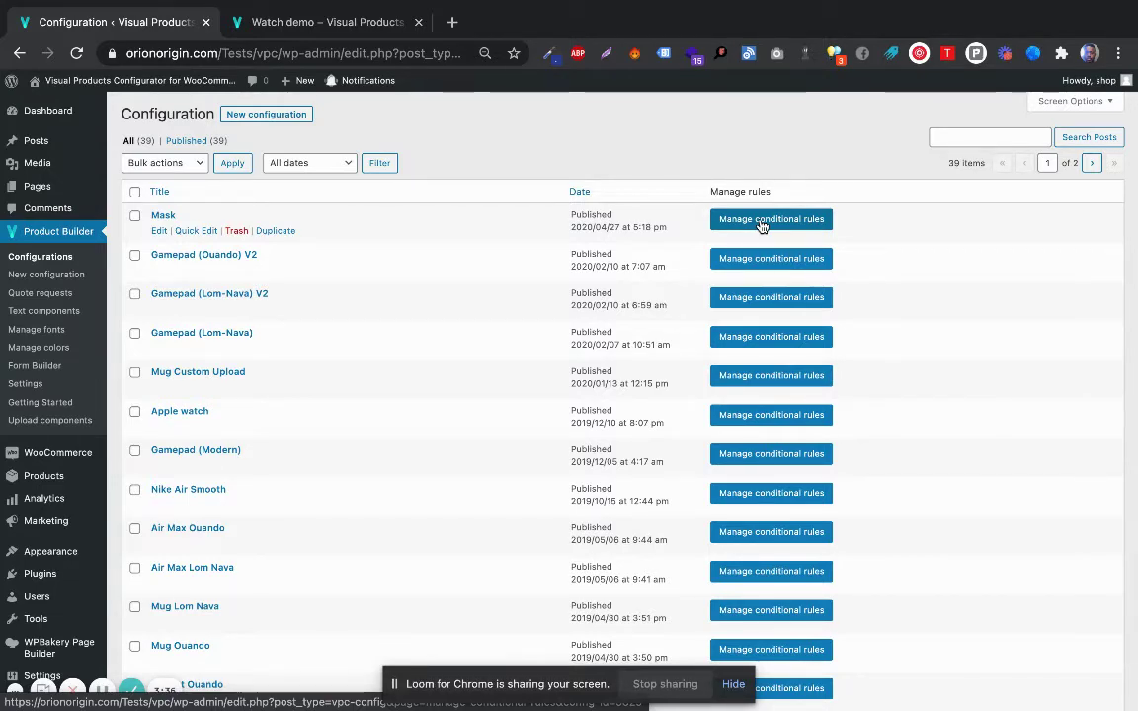
# Open Mask's conditional rules page and tick Enable Conditional Logic.
pyautogui.click(760, 228)
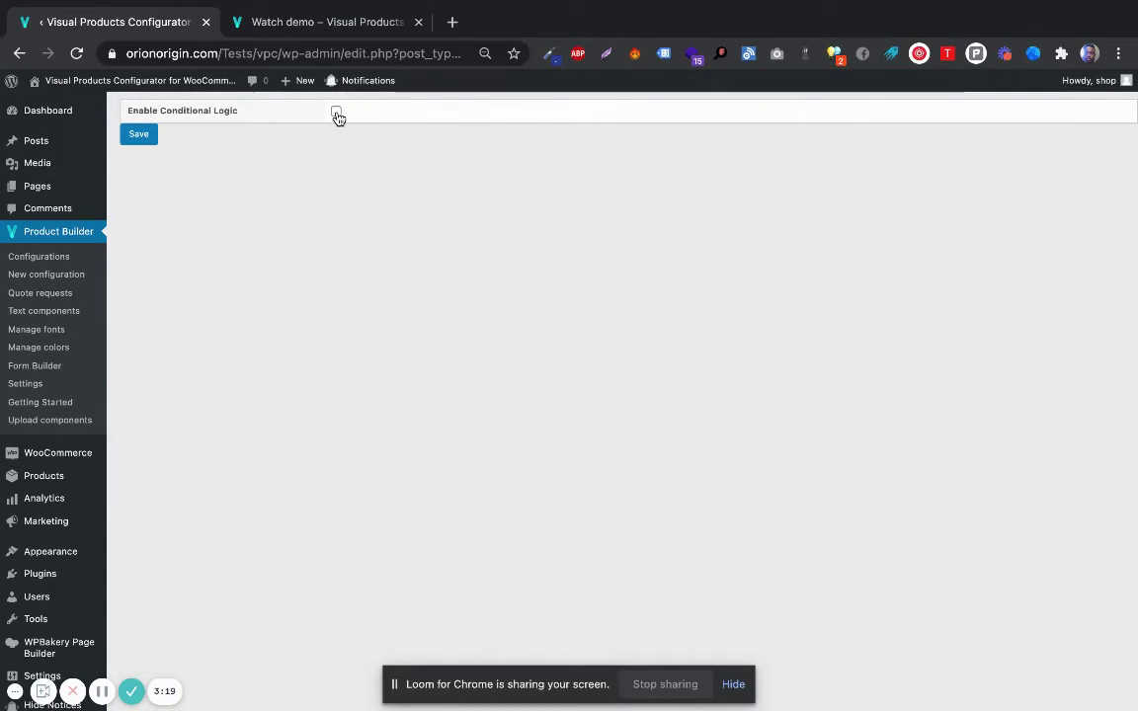
pyautogui.click(336, 113)
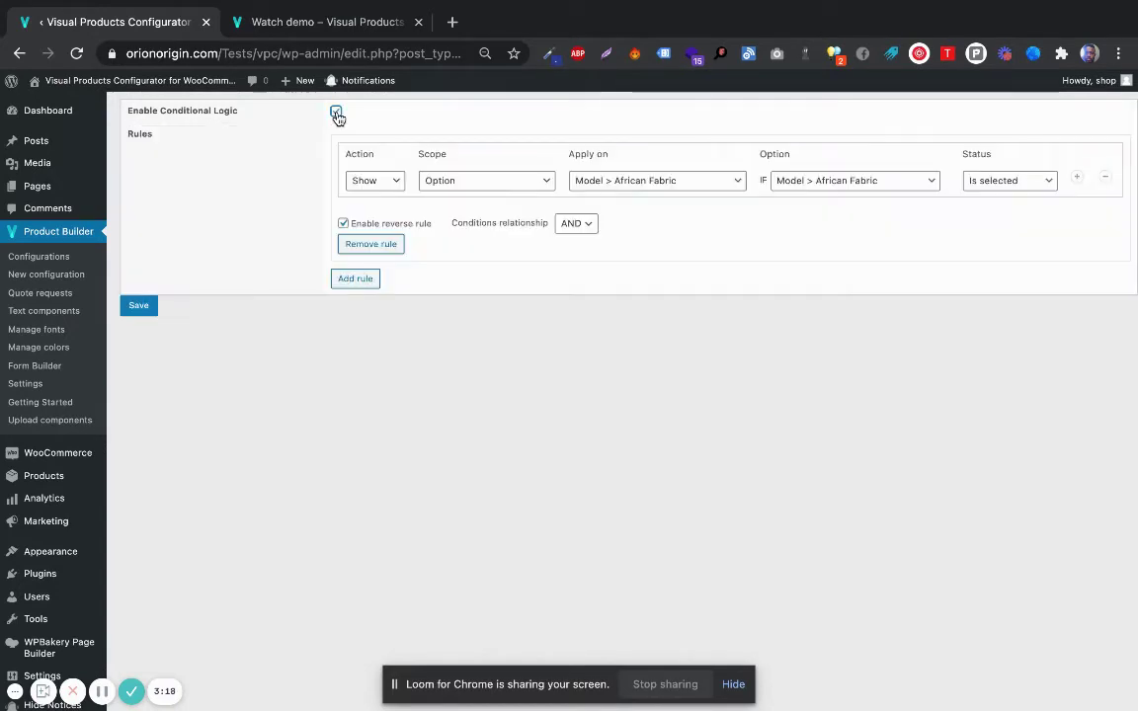
pyautogui.click(379, 181)
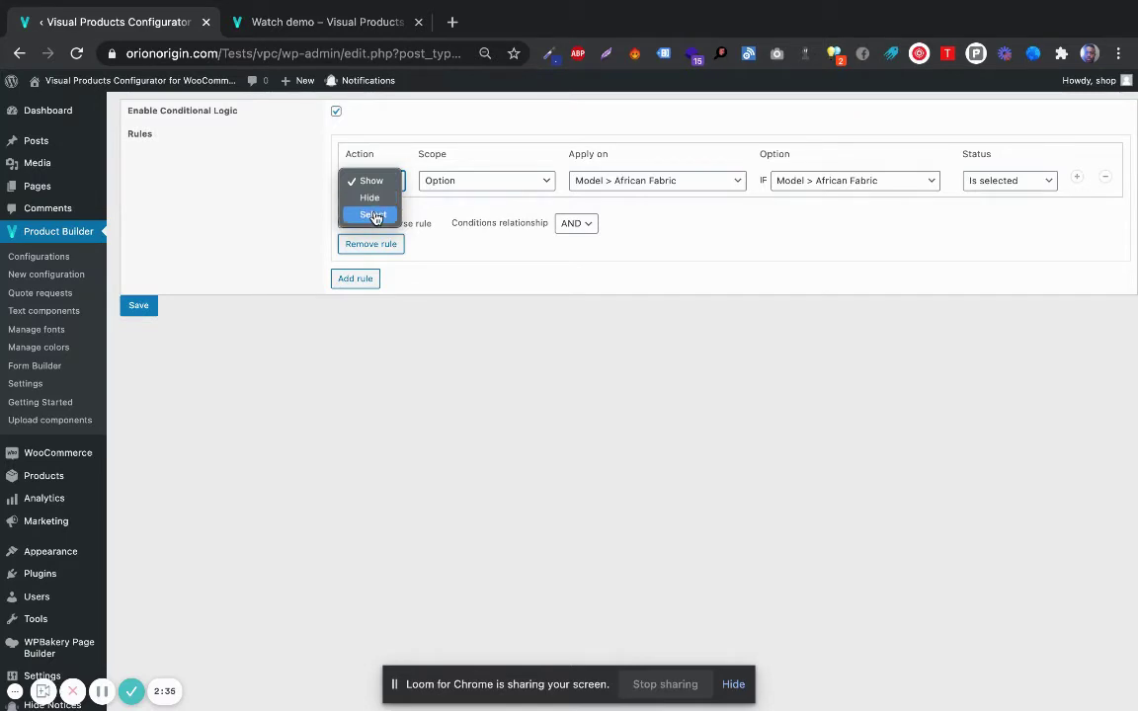
pyautogui.click(426, 209)
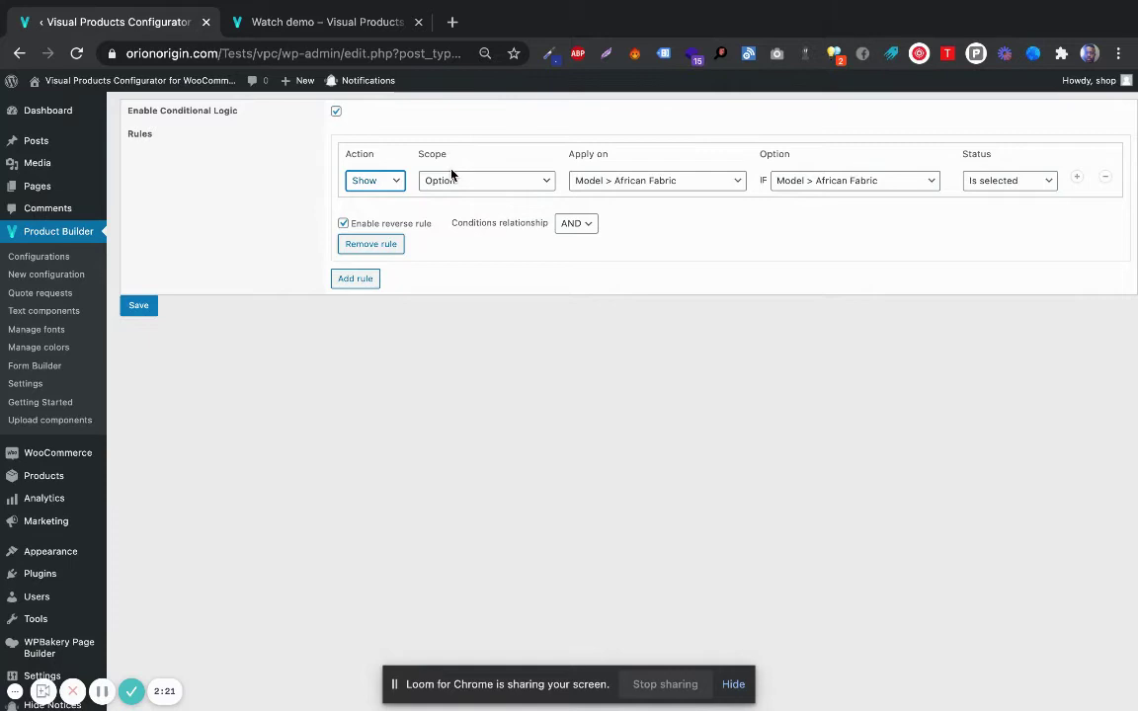
pyautogui.click(452, 180)
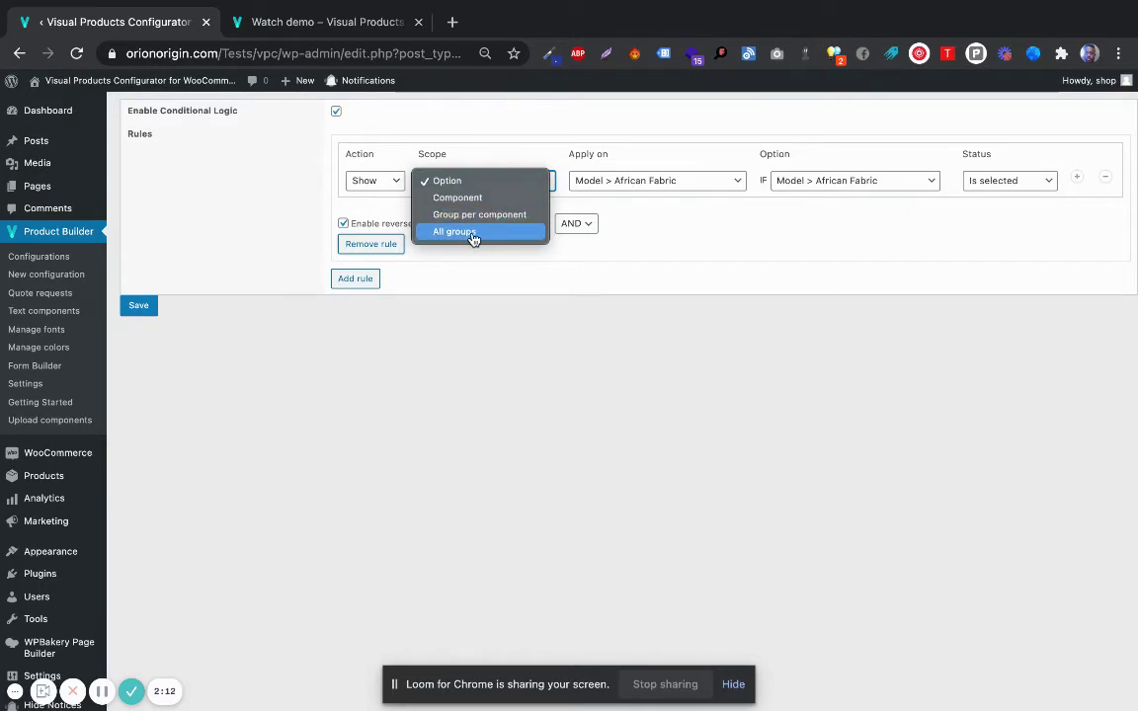
pyautogui.click(635, 287)
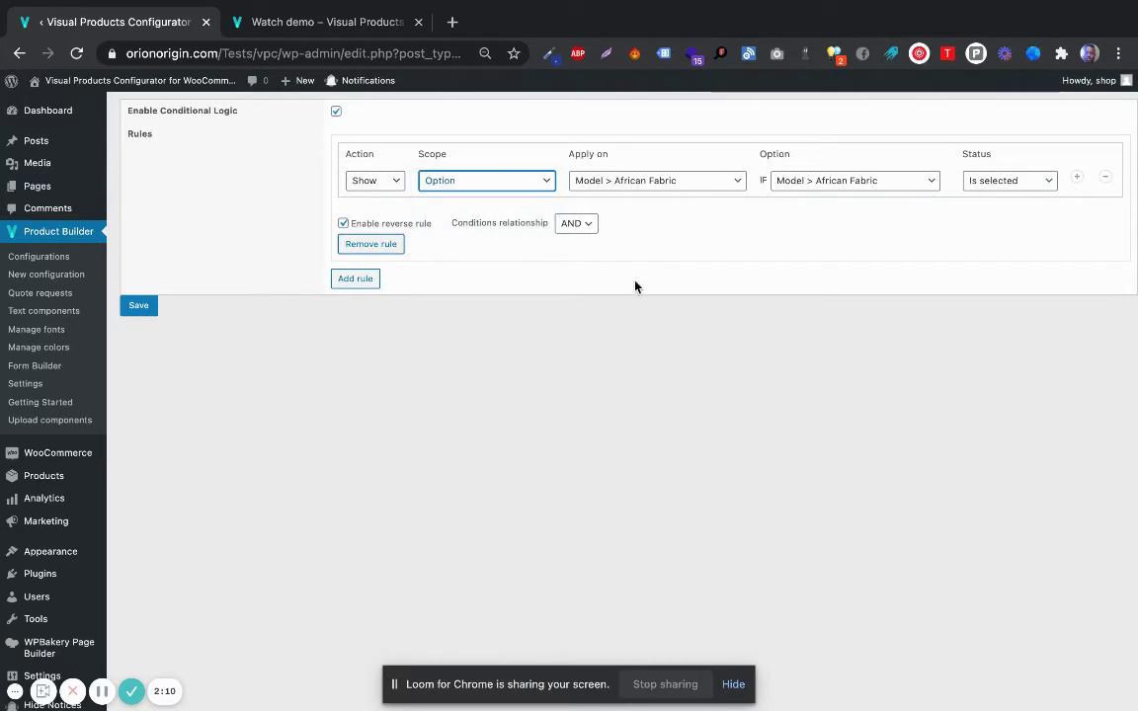
pyautogui.click(612, 187)
pyautogui.click(538, 182)
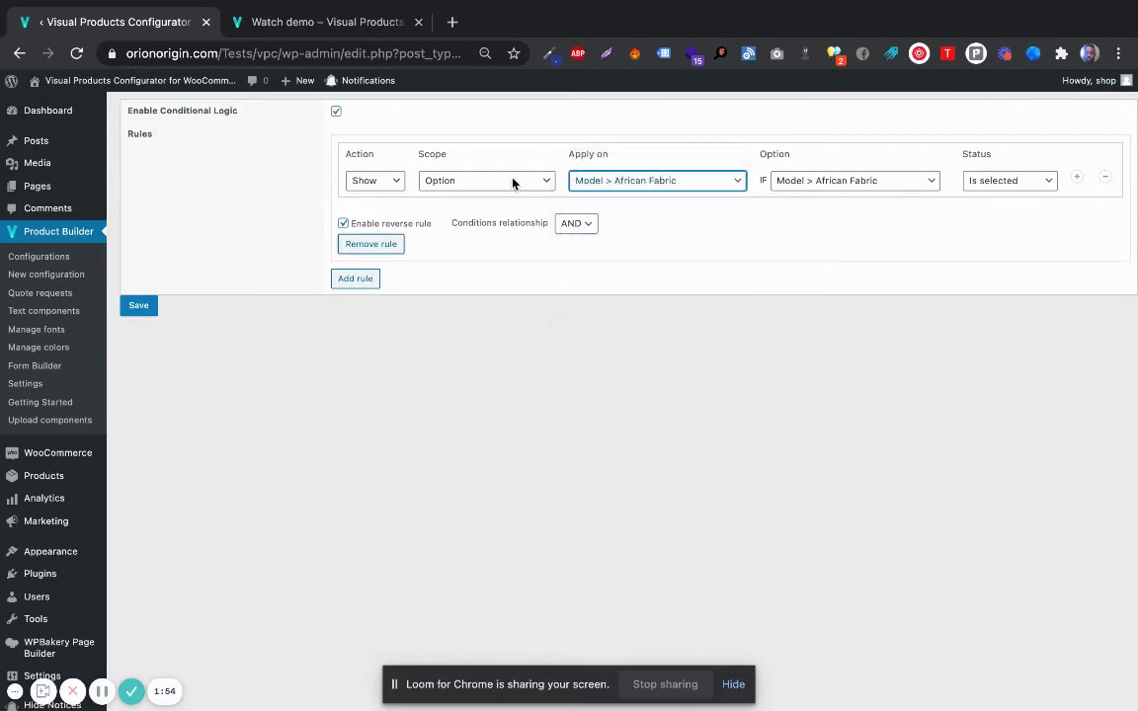
pyautogui.click(515, 181)
pyautogui.click(502, 205)
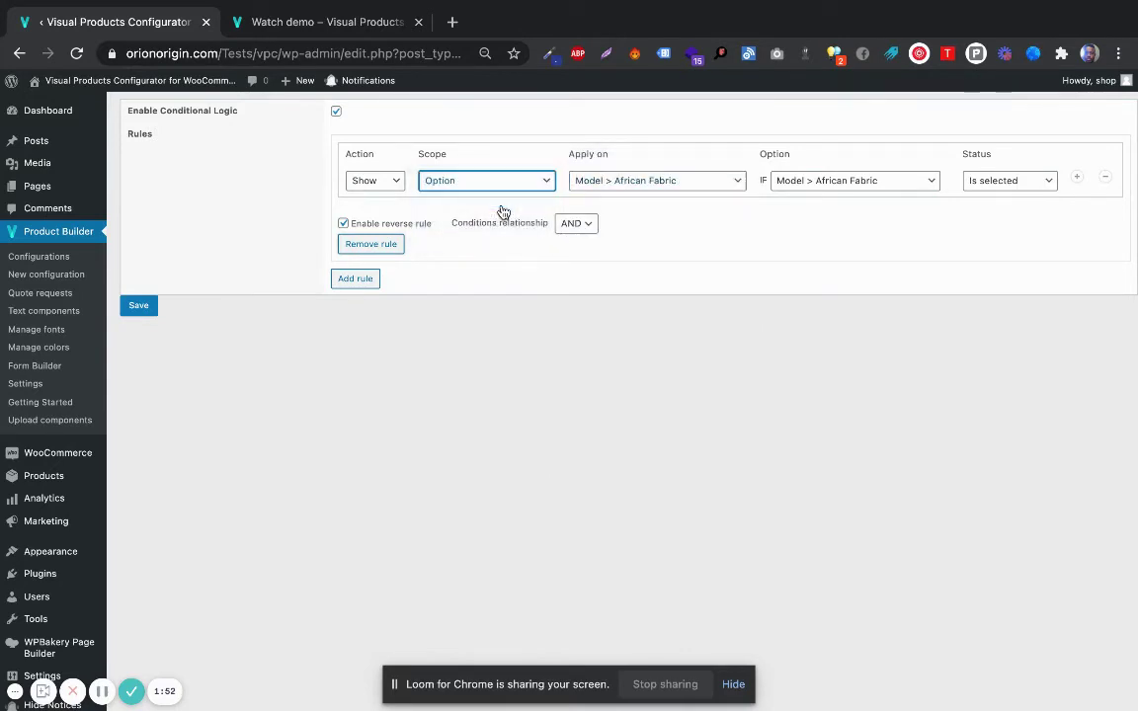
pyautogui.click(640, 187)
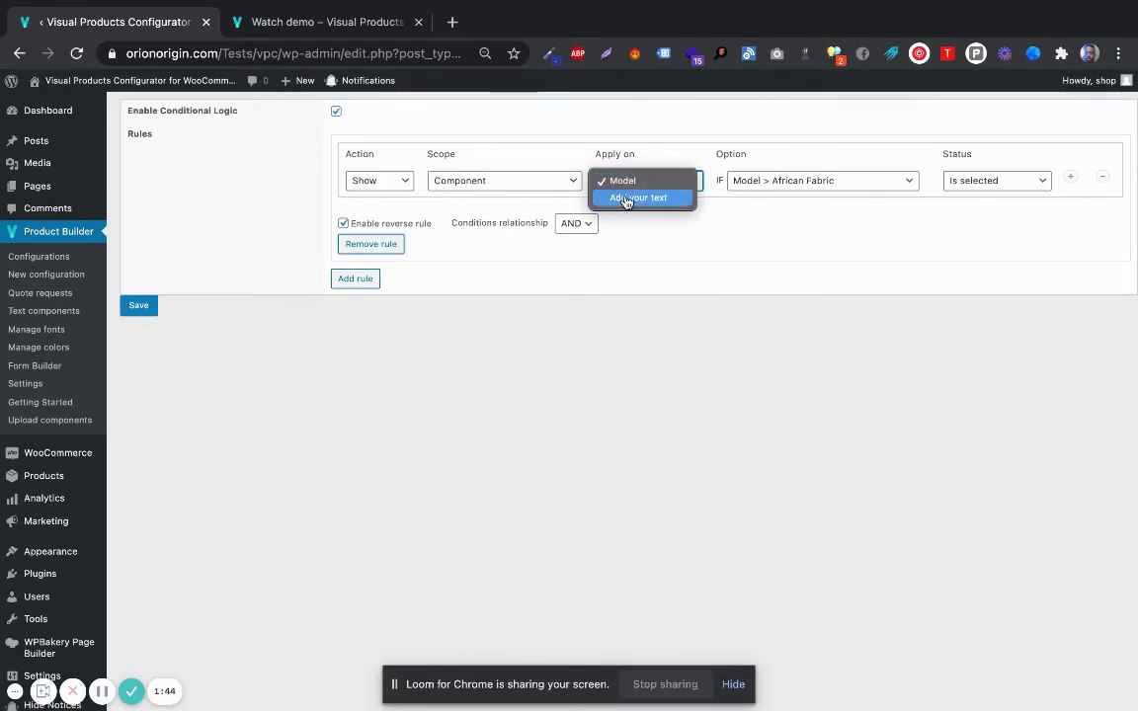
pyautogui.click(496, 181)
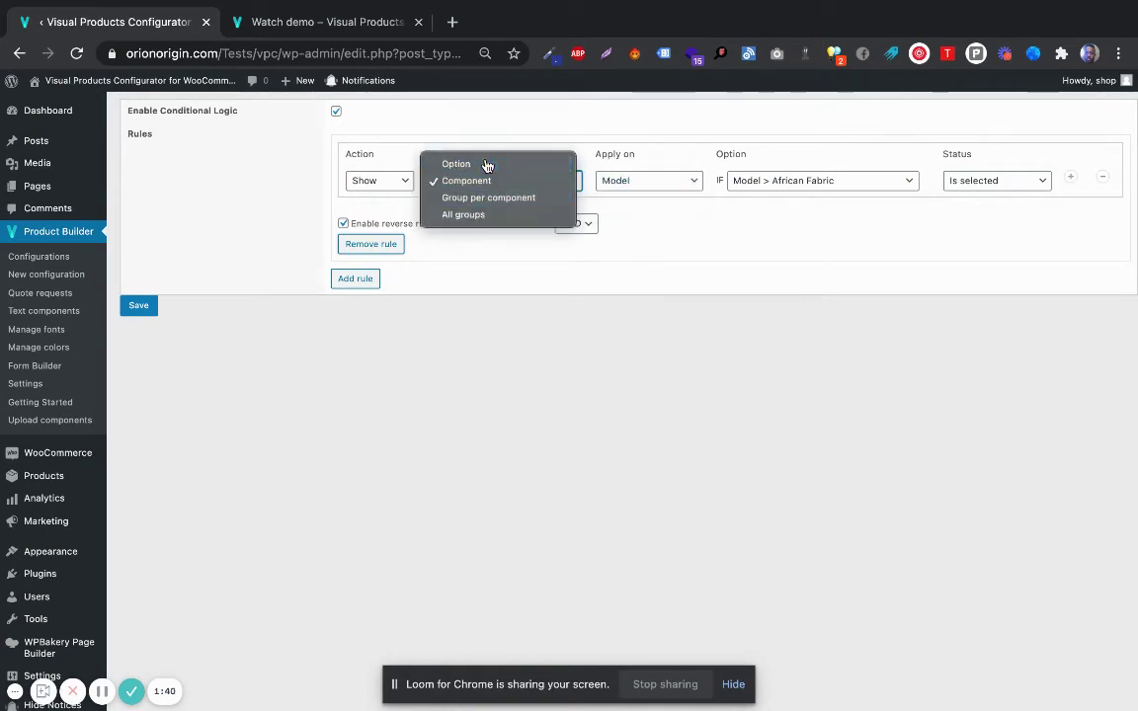
pyautogui.click(486, 165)
pyautogui.click(625, 180)
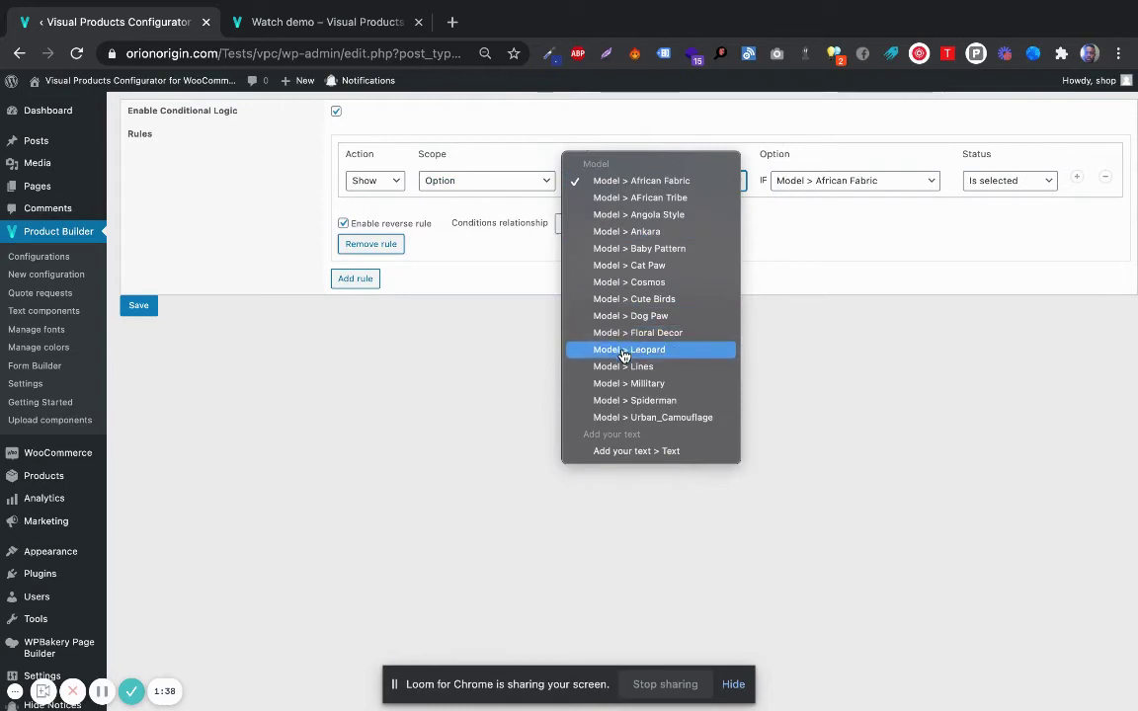
pyautogui.click(494, 361)
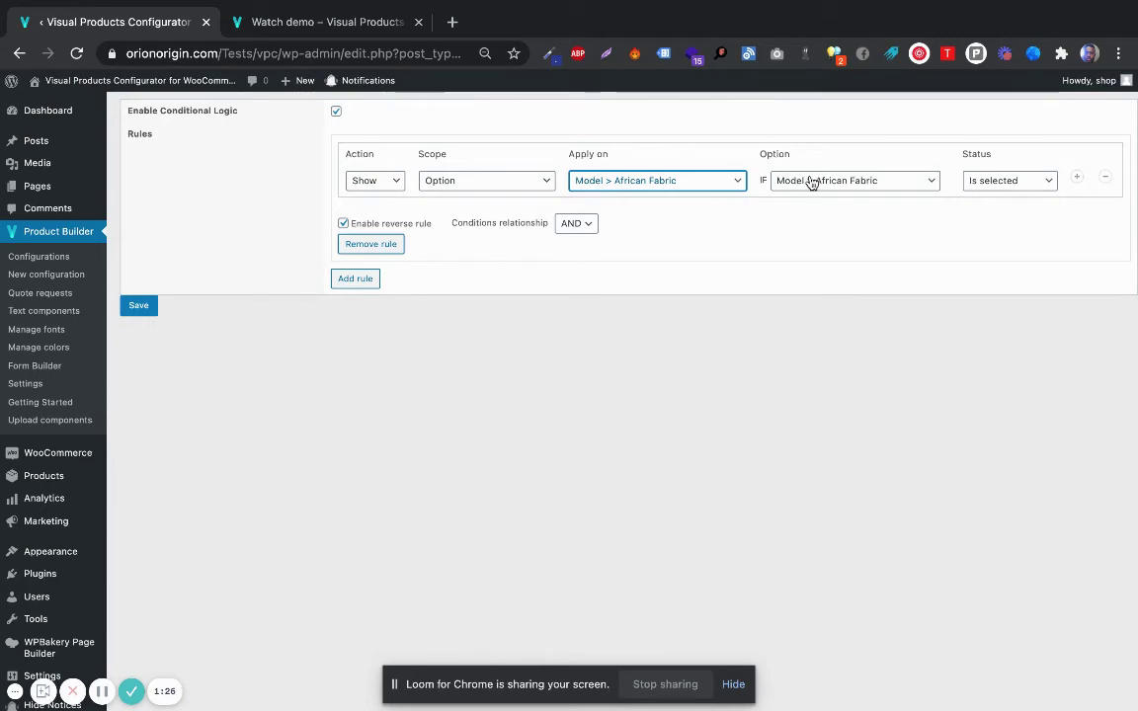
# Make the rule apply on Model > Ankara.
pyautogui.click(659, 187)
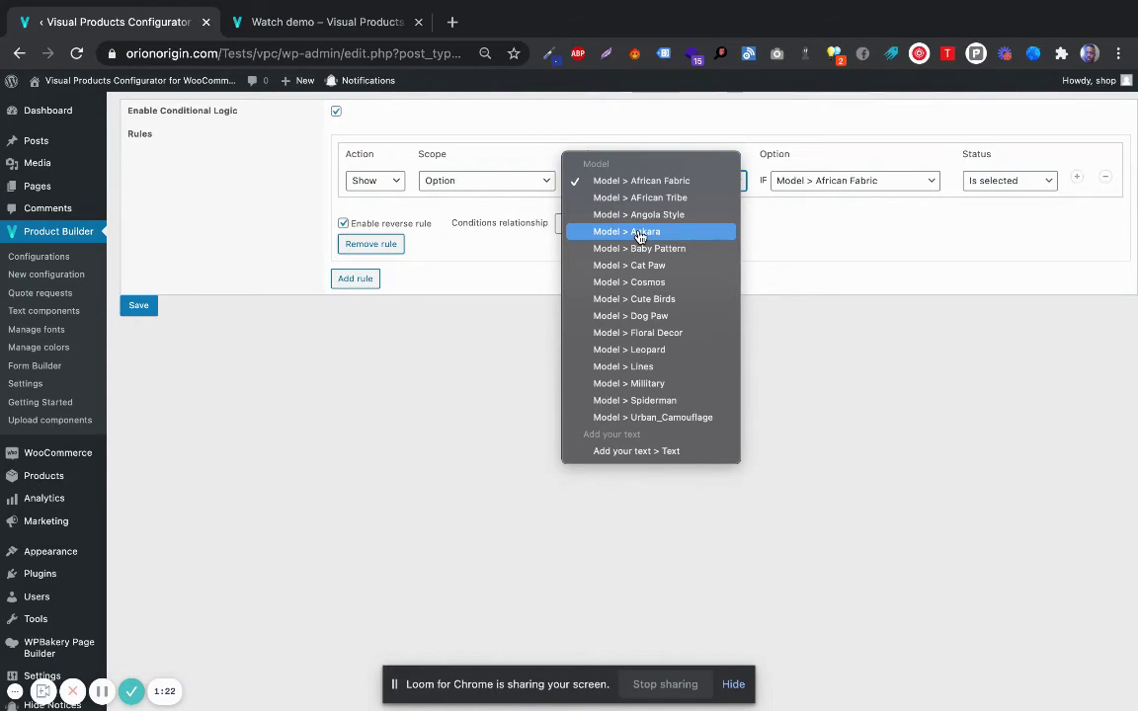
pyautogui.click(640, 233)
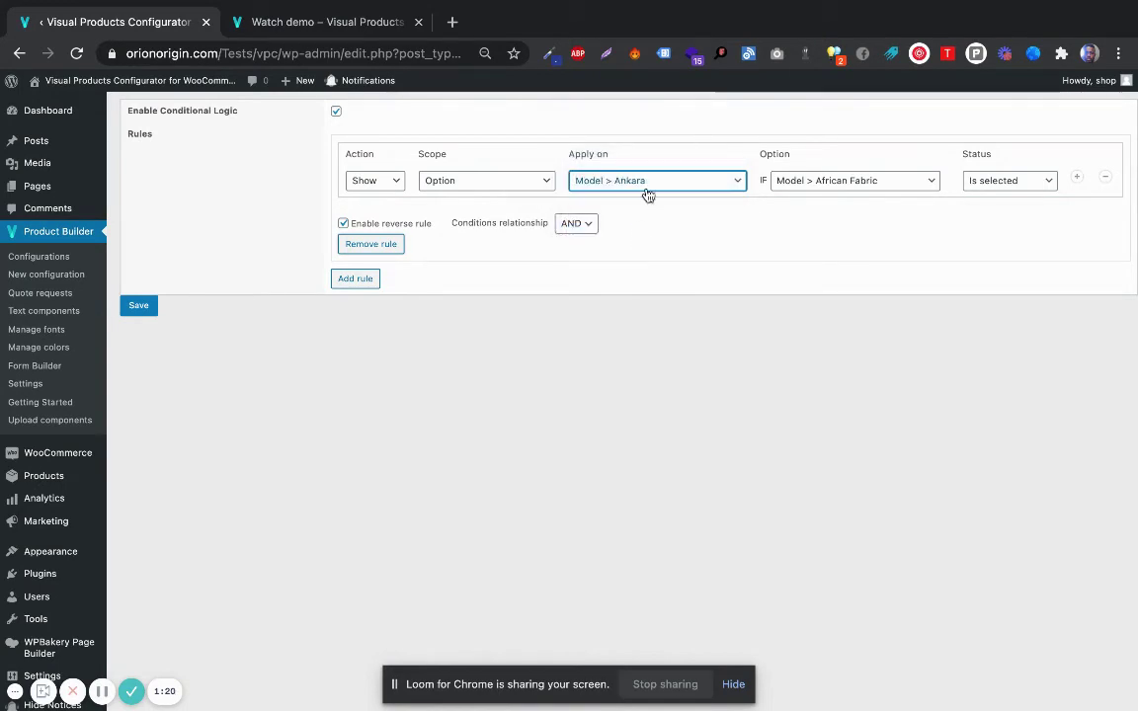
pyautogui.click(836, 182)
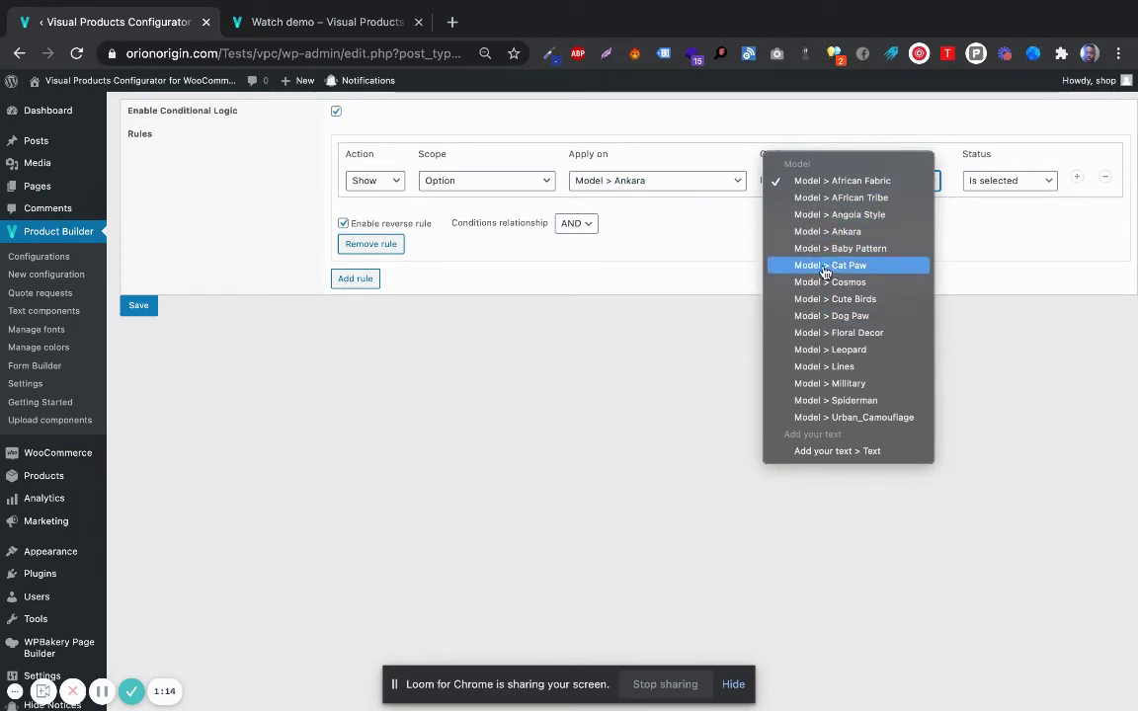
pyautogui.click(373, 175)
# Set the rule action to Select and the condition option to Model > Baby Pattern.
pyautogui.click(376, 181)
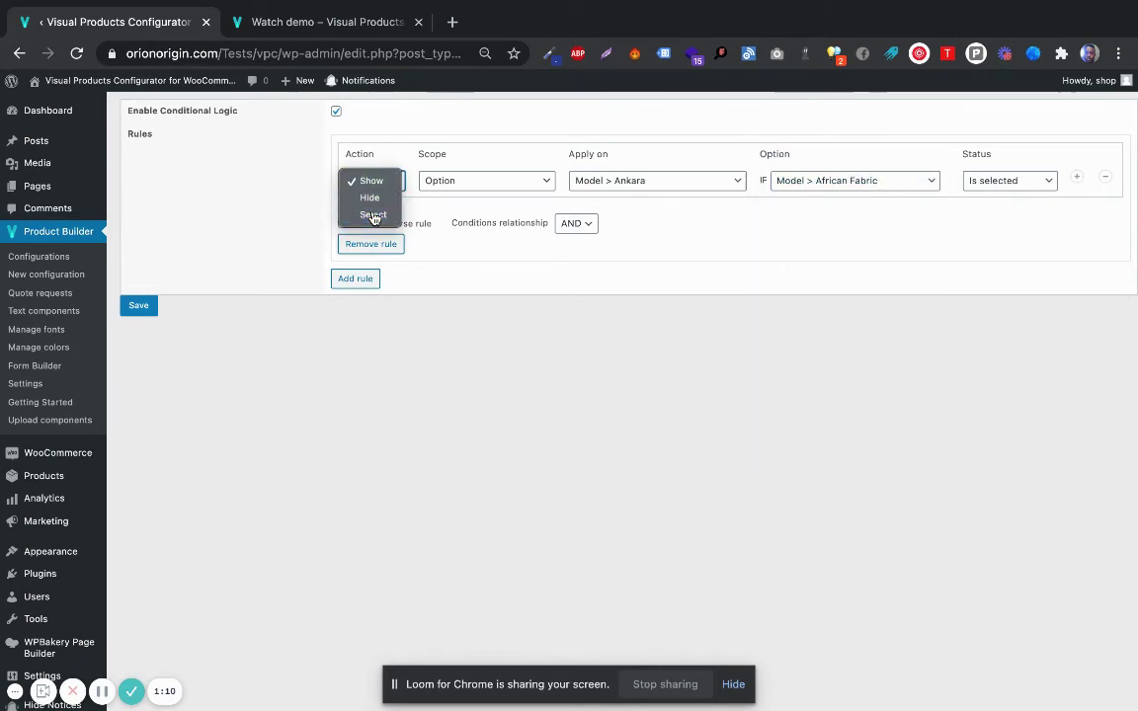
pyautogui.click(374, 215)
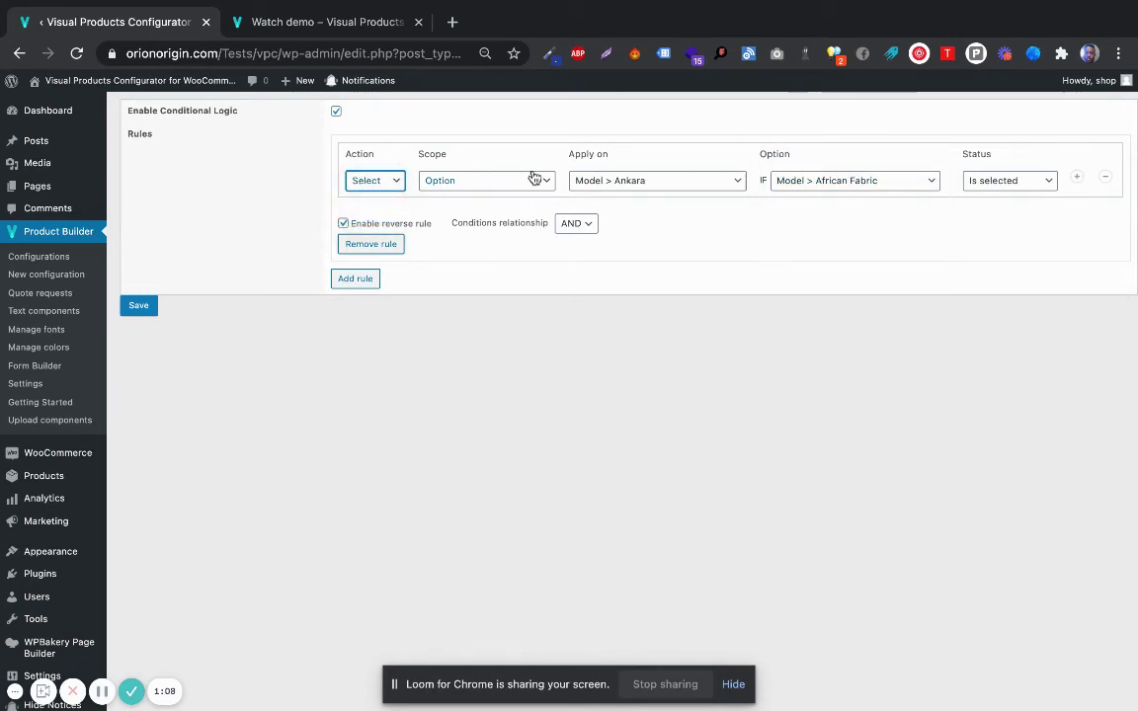
pyautogui.click(825, 181)
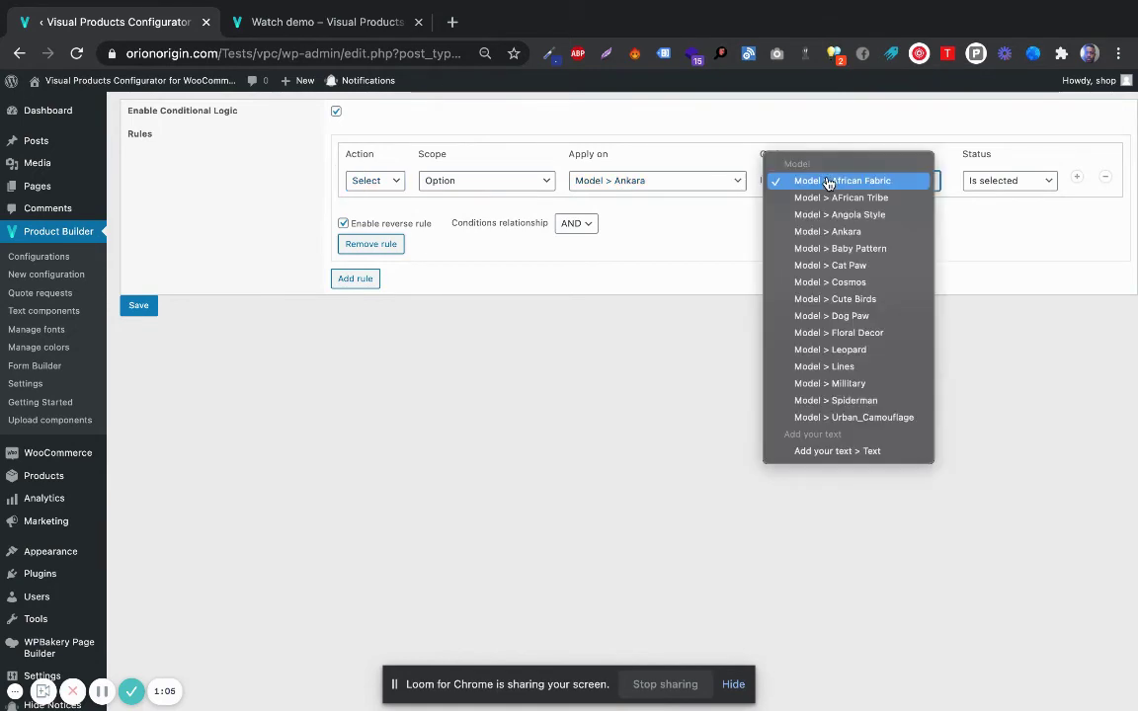
pyautogui.click(848, 249)
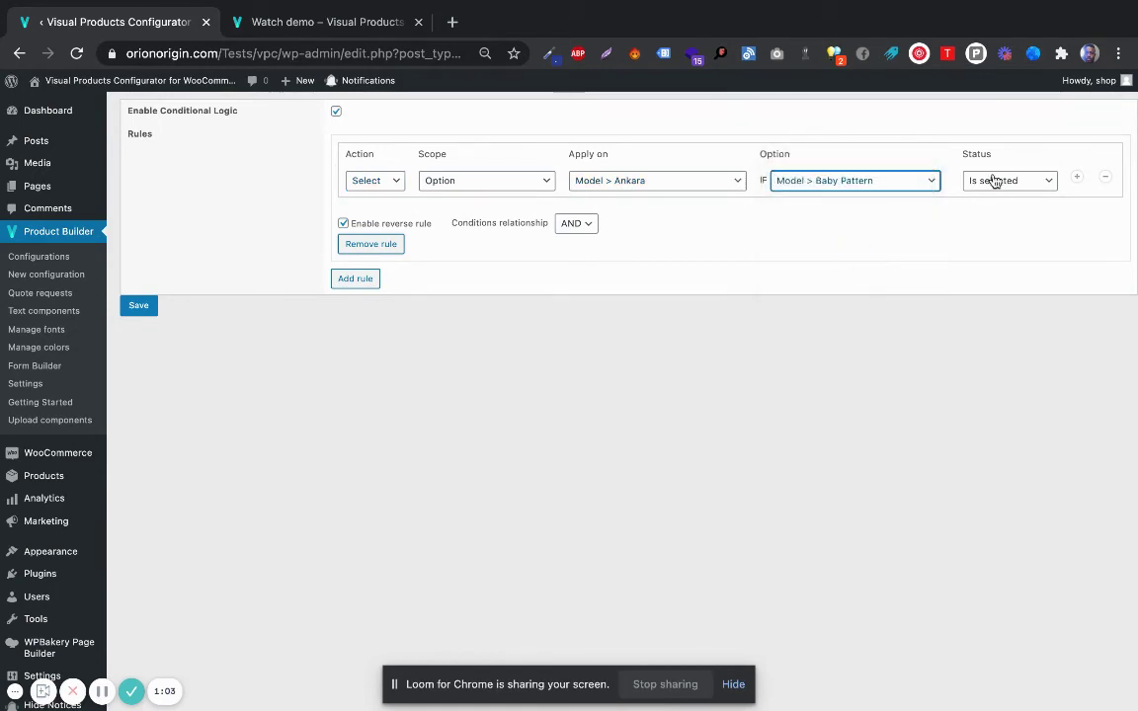
pyautogui.click(992, 180)
# Confirm 'is deselected' as the condition status for Model > Baby Pattern.
pyautogui.press('Escape')
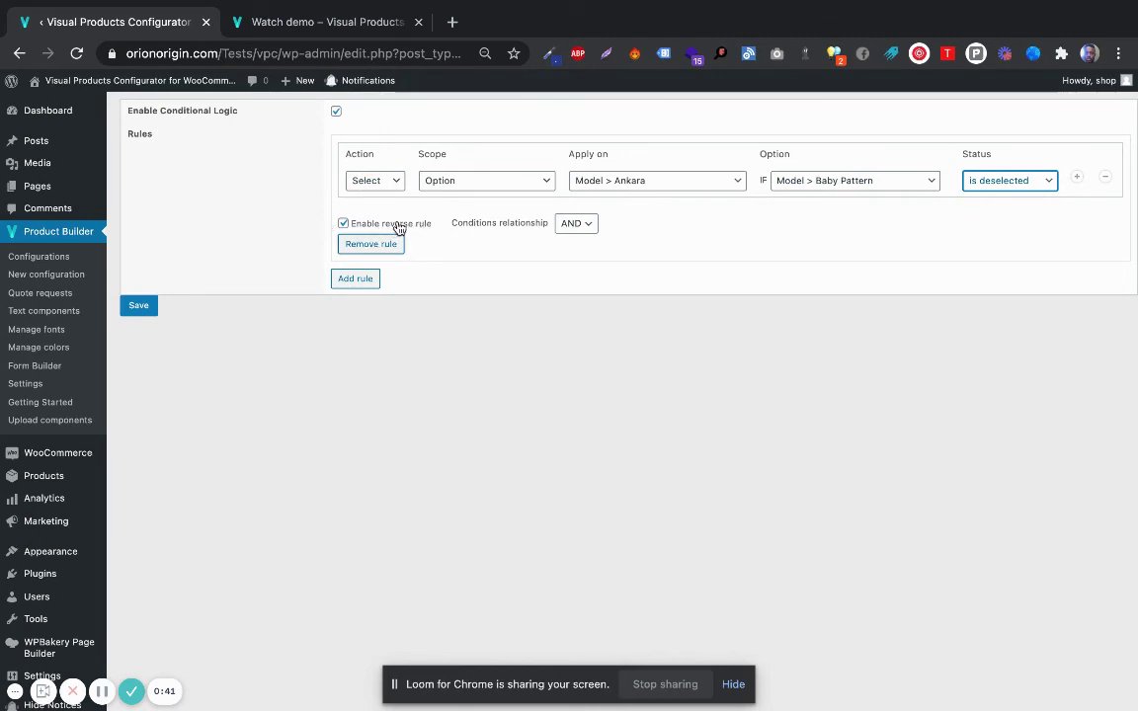
pyautogui.click(344, 224)
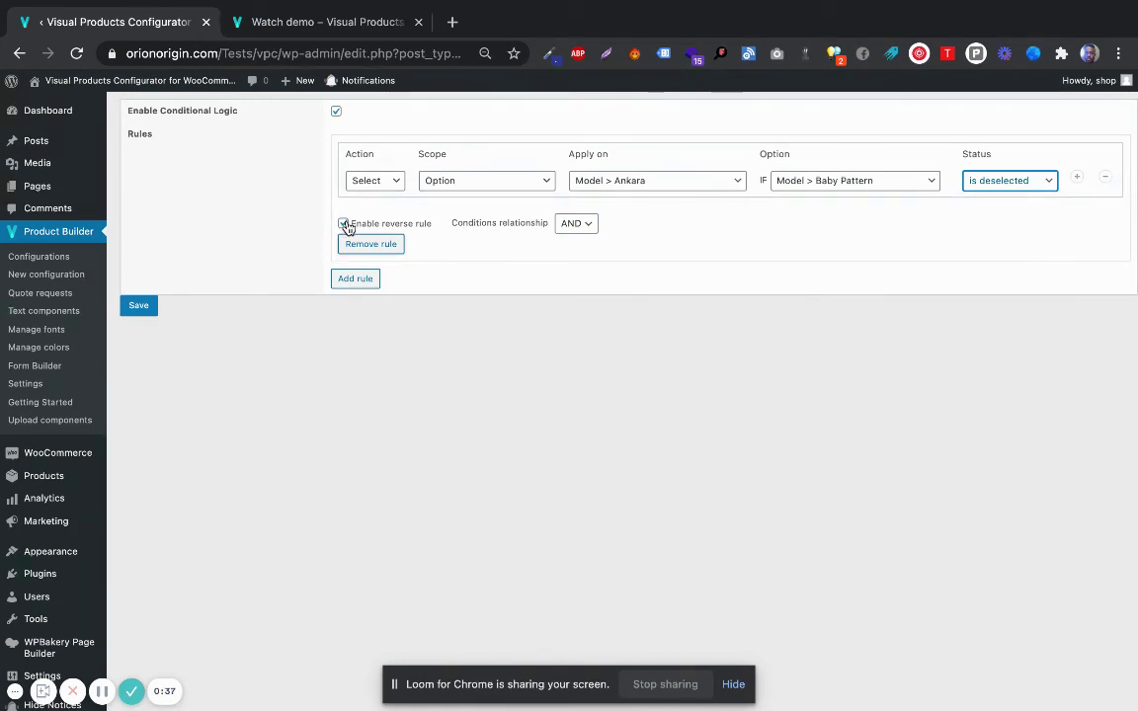
pyautogui.click(344, 224)
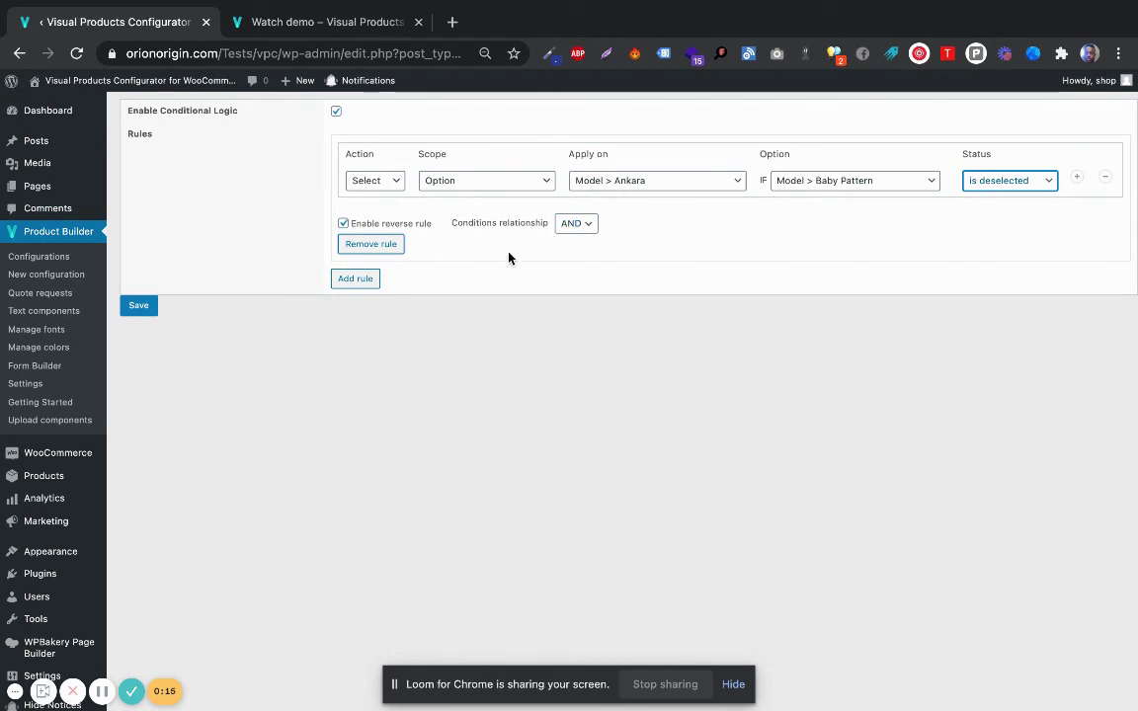
# Add a second rule below the first, keeping AND as its conditions relationship.
pyautogui.click(356, 280)
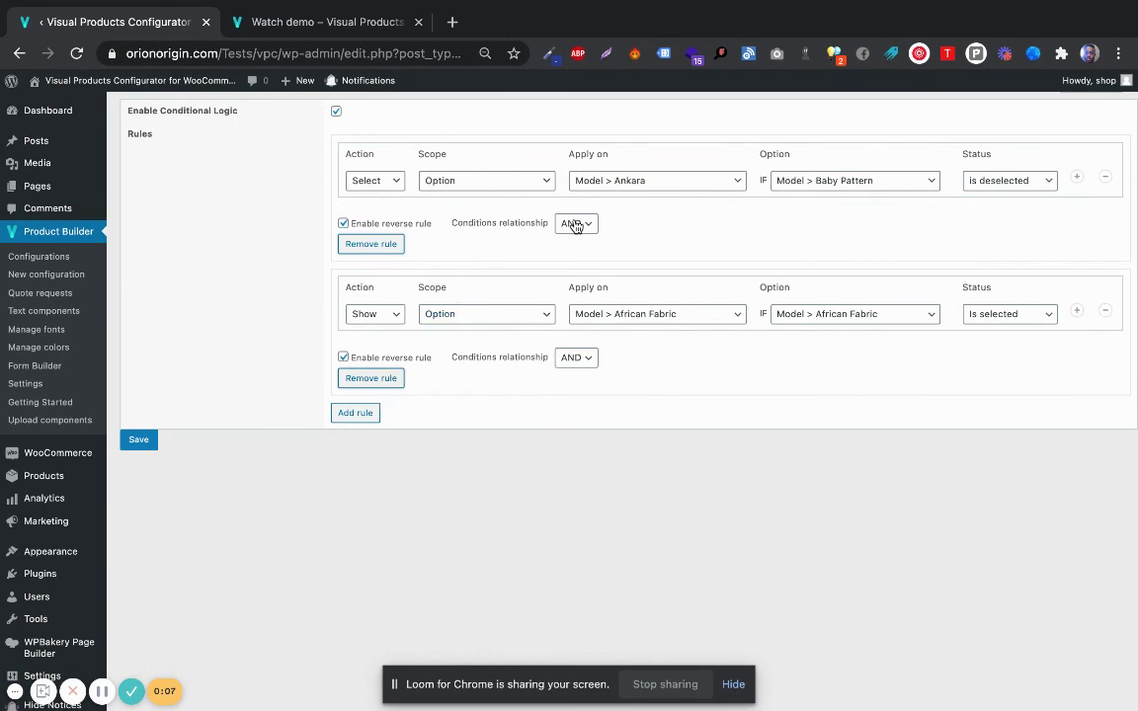
pyautogui.click(579, 358)
pyautogui.click(455, 470)
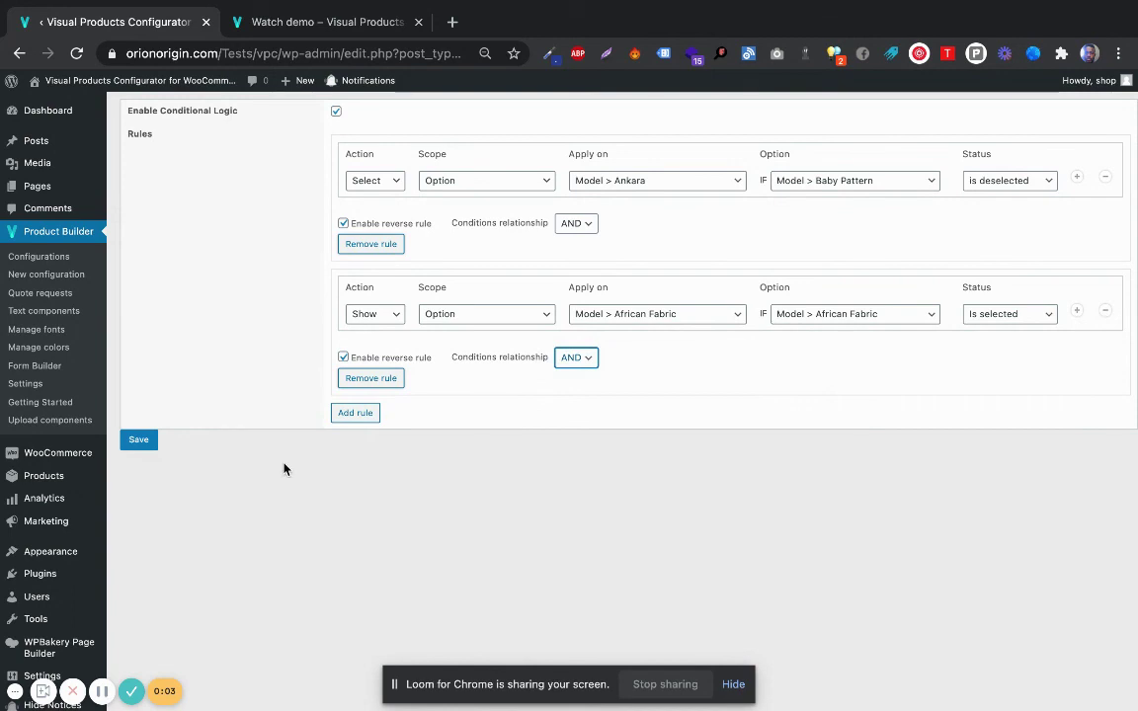